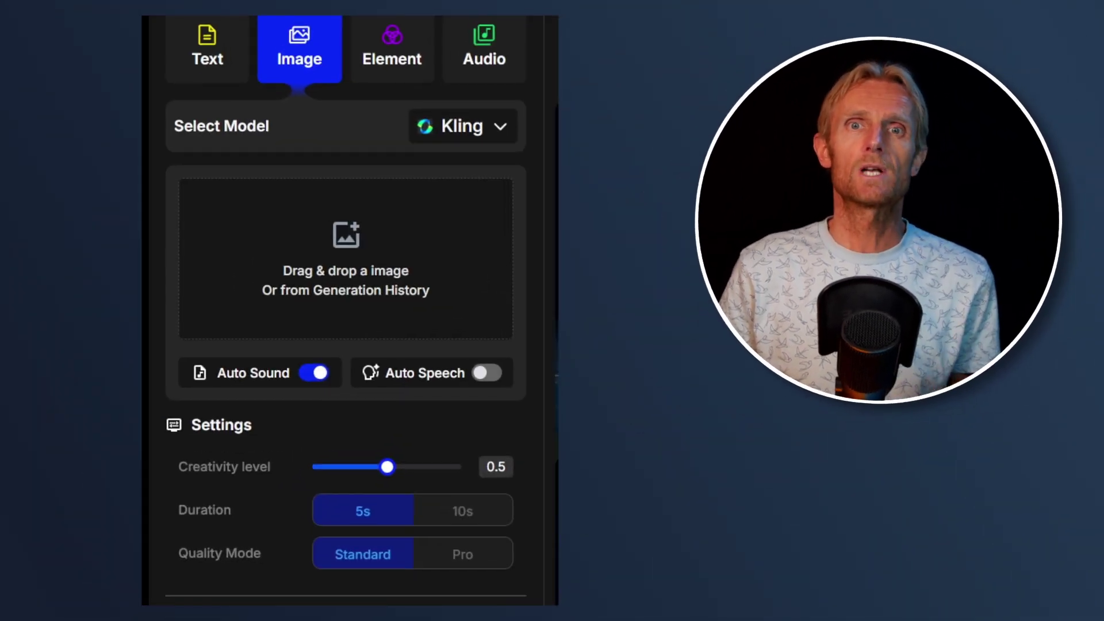
# - Drop the astronaut image into the Kling image-to-video upload zone
pyautogui.moveTo(417, 307); pyautogui.dragTo(417, 310)
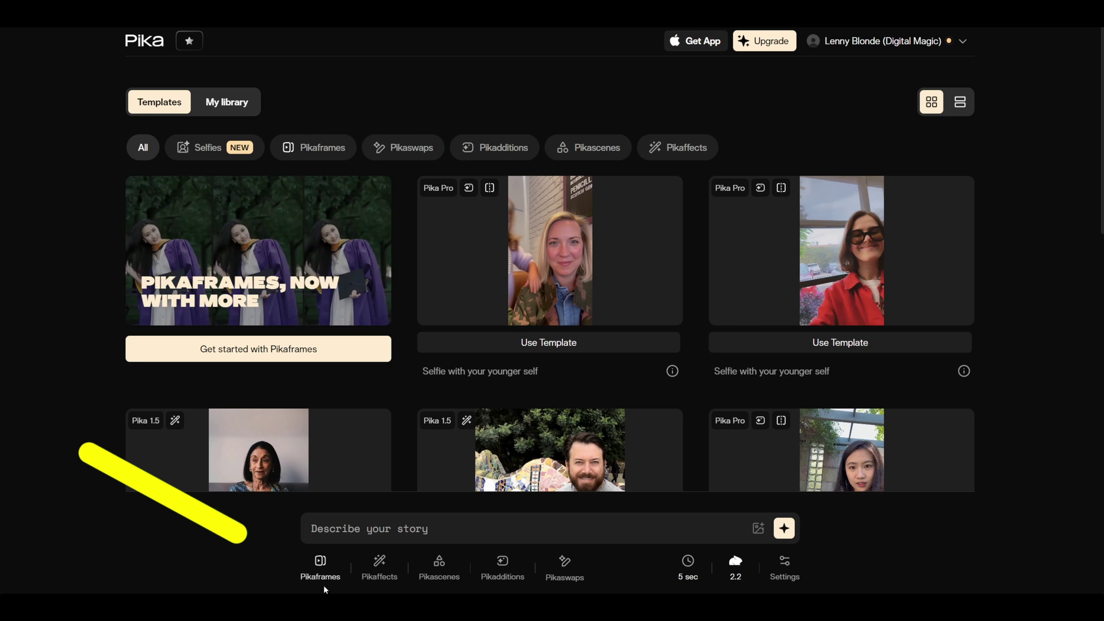
# - Start a Pikaframes video with More frames enabled and drag astronaut images into the keyframe slots
pyautogui.click(321, 568)
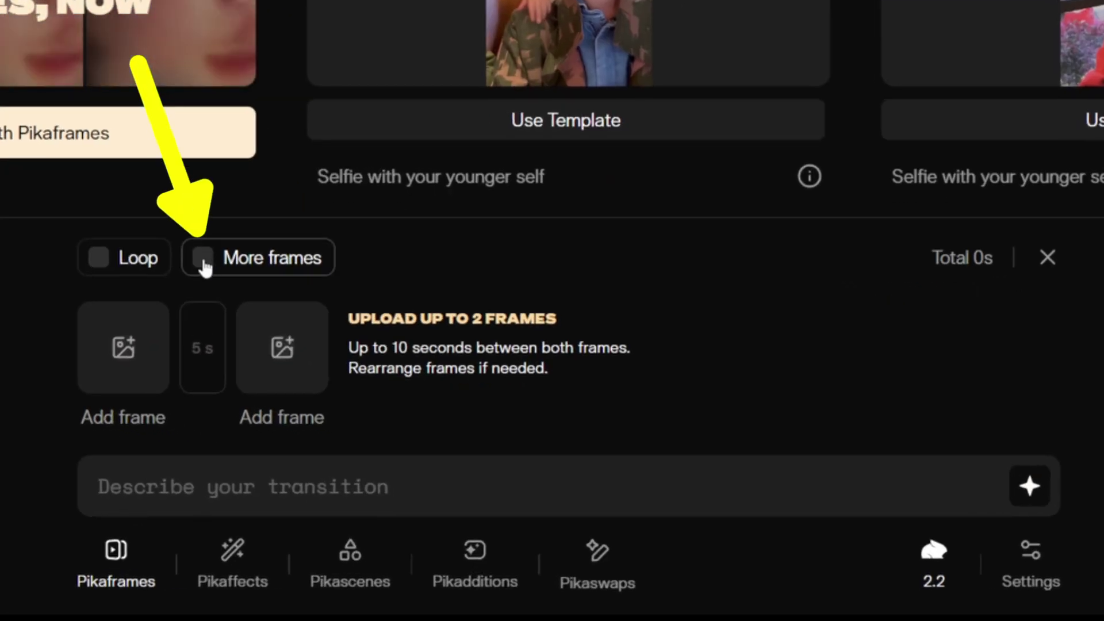
pyautogui.click(258, 310)
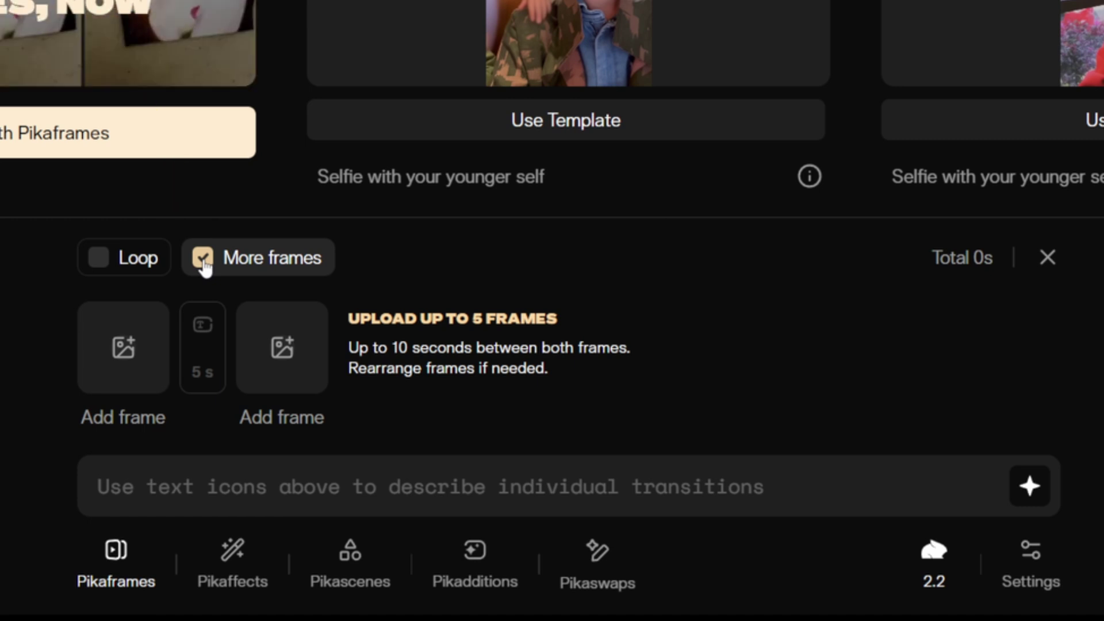
pyautogui.moveTo(788, 464); pyautogui.dragTo(123, 374)
pyautogui.moveTo(789, 464); pyautogui.dragTo(288, 367)
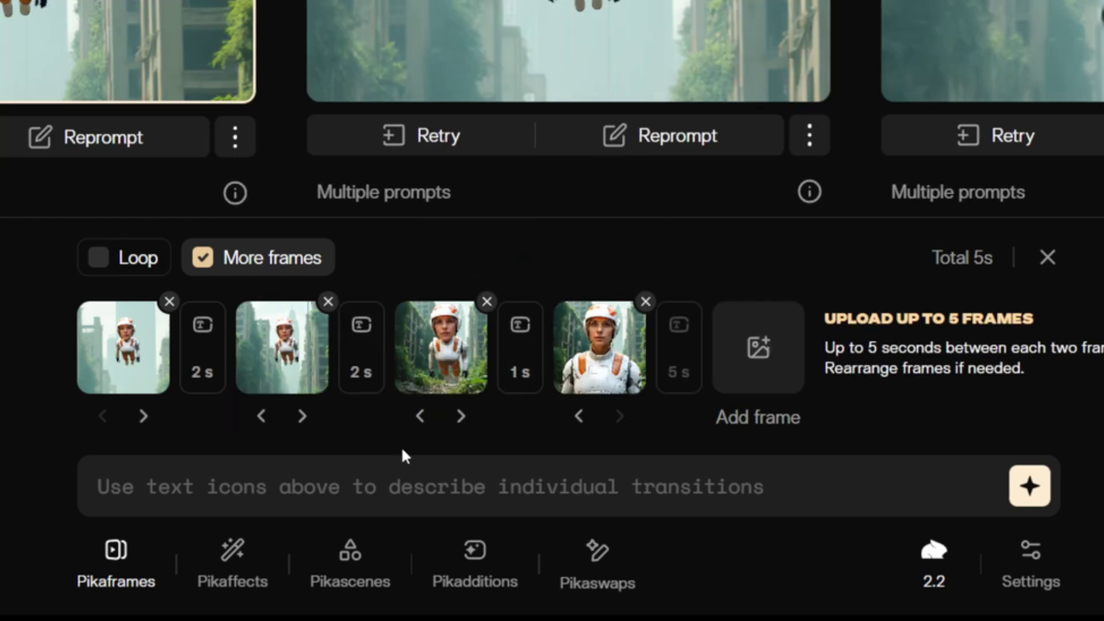
# - Keep the first transition at 2 s and leave its prompt empty
pyautogui.click(201, 372)
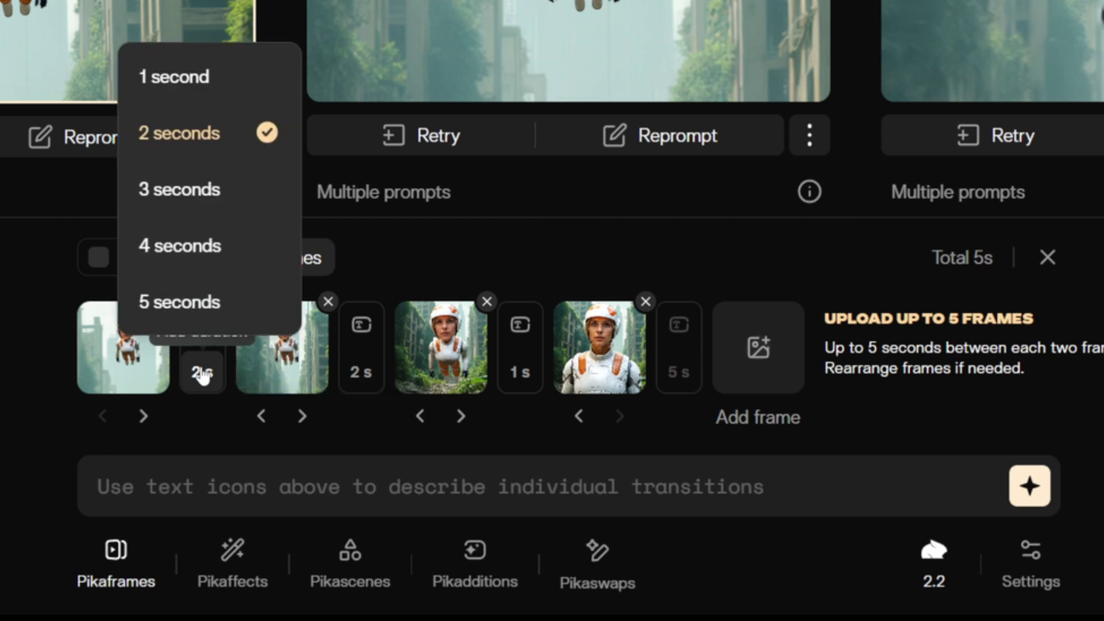
pyautogui.click(225, 146)
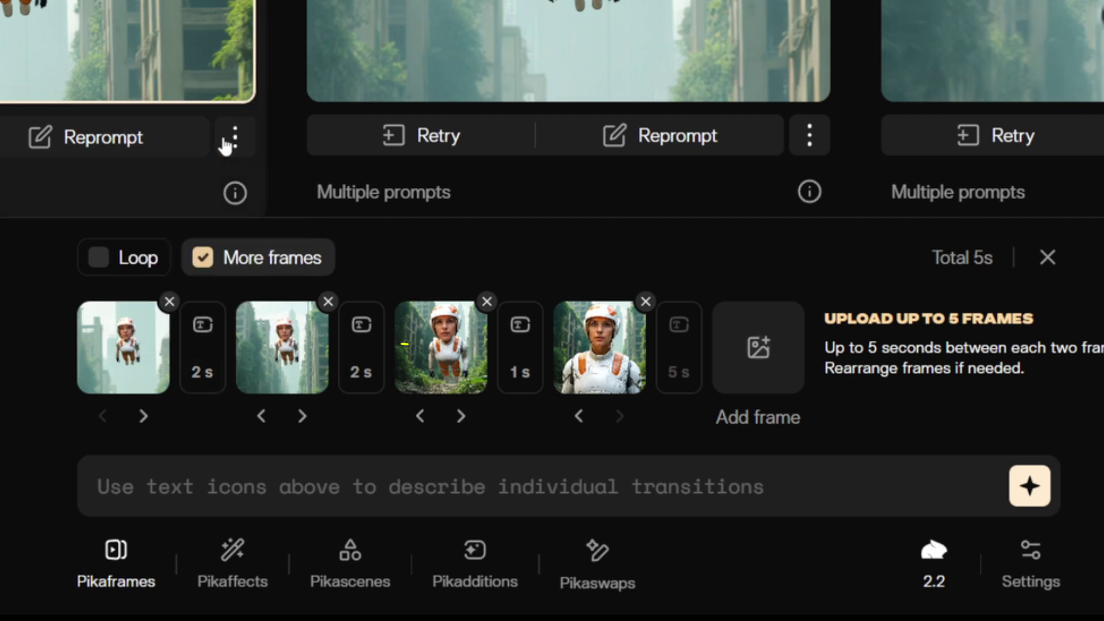
pyautogui.click(203, 326)
pyautogui.write('an astronaut woman is flying through an overgrown cityscape')
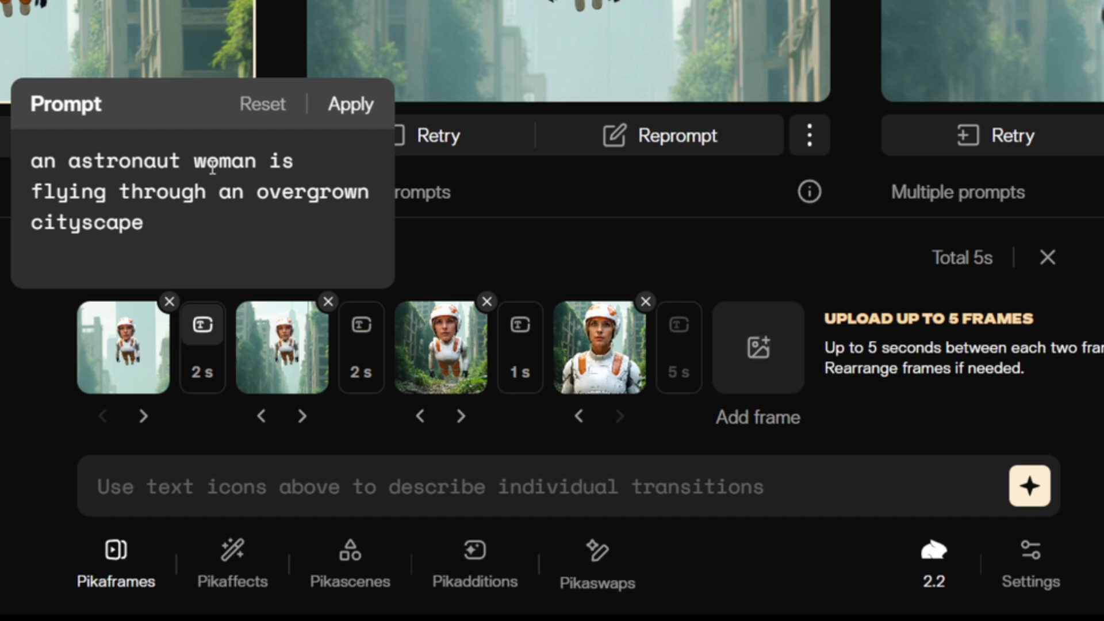
pyautogui.click(262, 106)
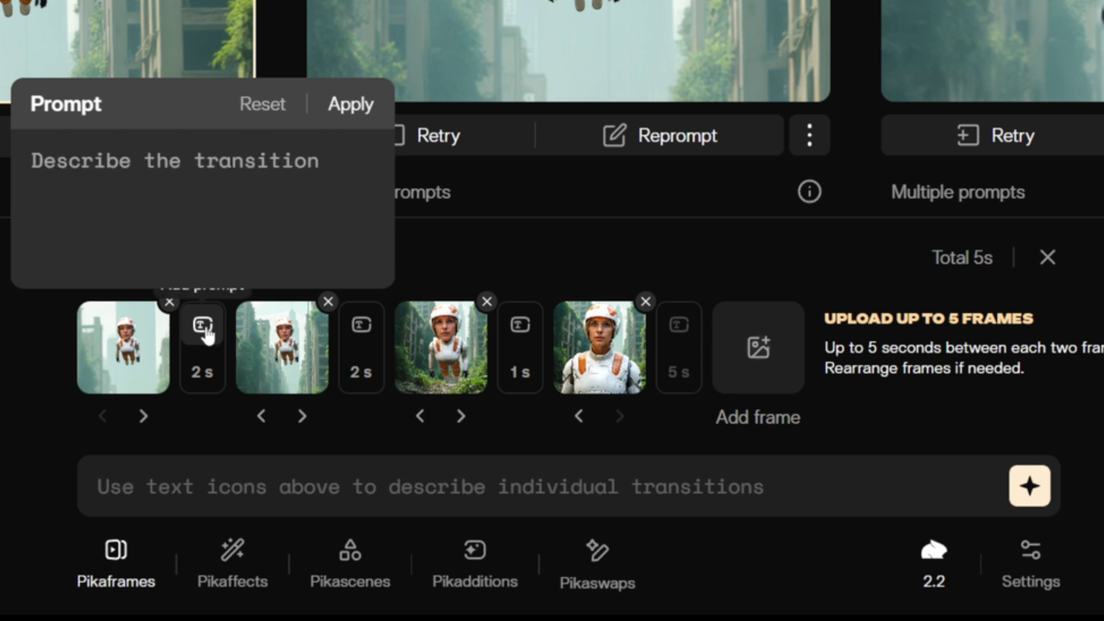
pyautogui.click(205, 327)
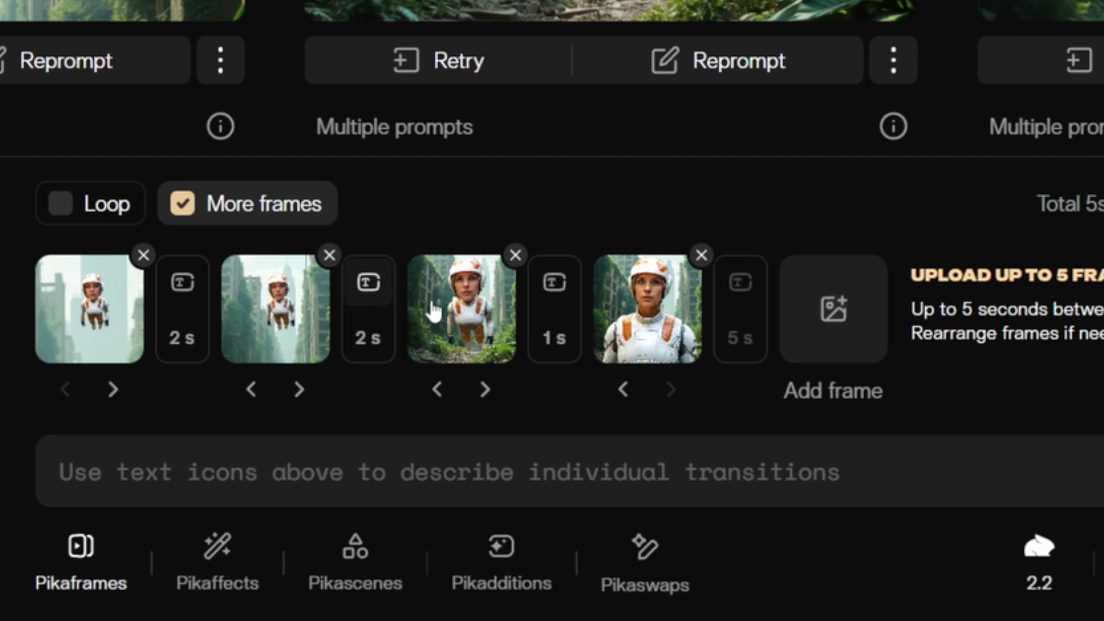
# - Paste a prompt into the 1 s transition and apply it
pyautogui.click(561, 270)
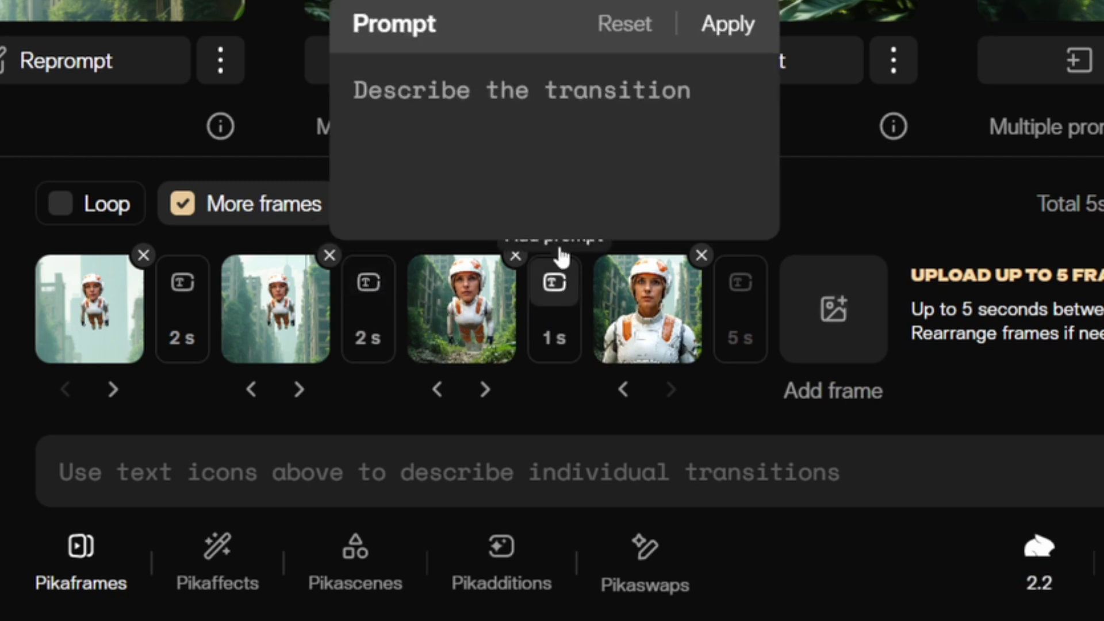
pyautogui.write('the astronaut is landing with dirt flying around when she hits the ground')
pyautogui.click(725, 24)
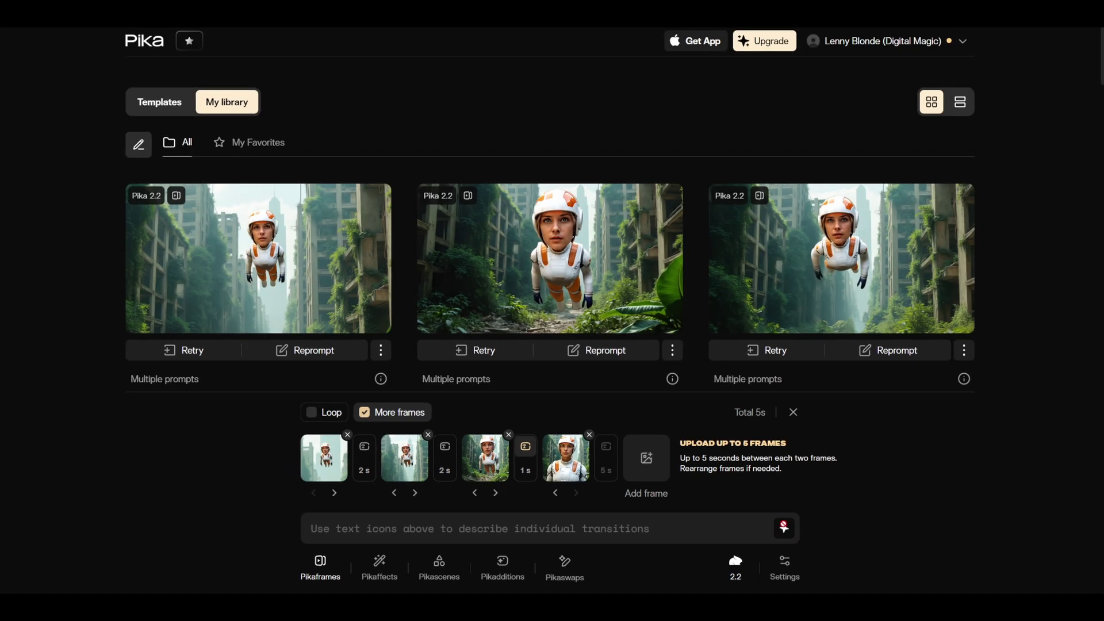
pyautogui.scroll(-3, 550, 230)
pyautogui.scroll(-3, 550, 230)
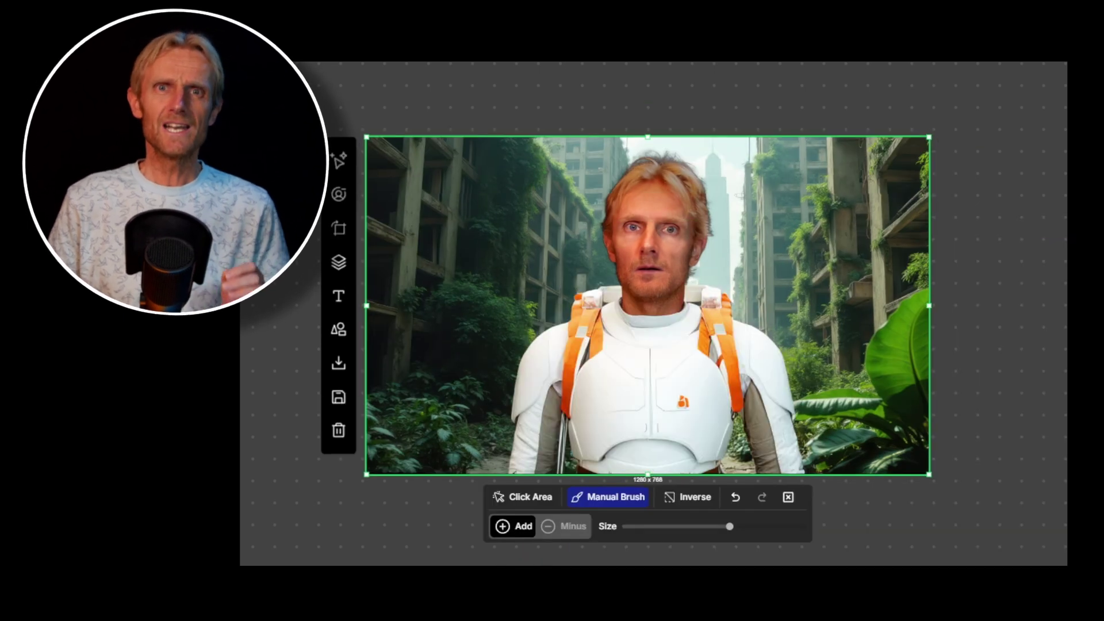
# - Slide the compare handle to check the generated astronaut against the original image
pyautogui.moveTo(683, 378); pyautogui.dragTo(490, 379)
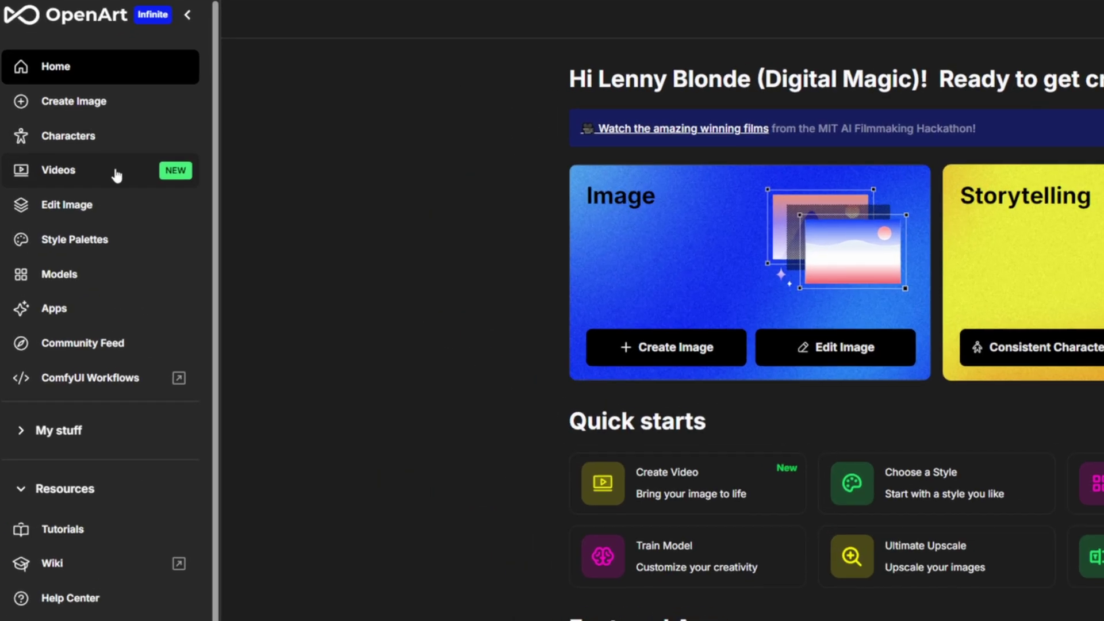
# - Set the astronaut image as the Kling start frame and enable Auto Sound with the rocket-engine flight description
pyautogui.click(116, 175)
pyautogui.moveTo(949, 322); pyautogui.dragTo(158, 345)
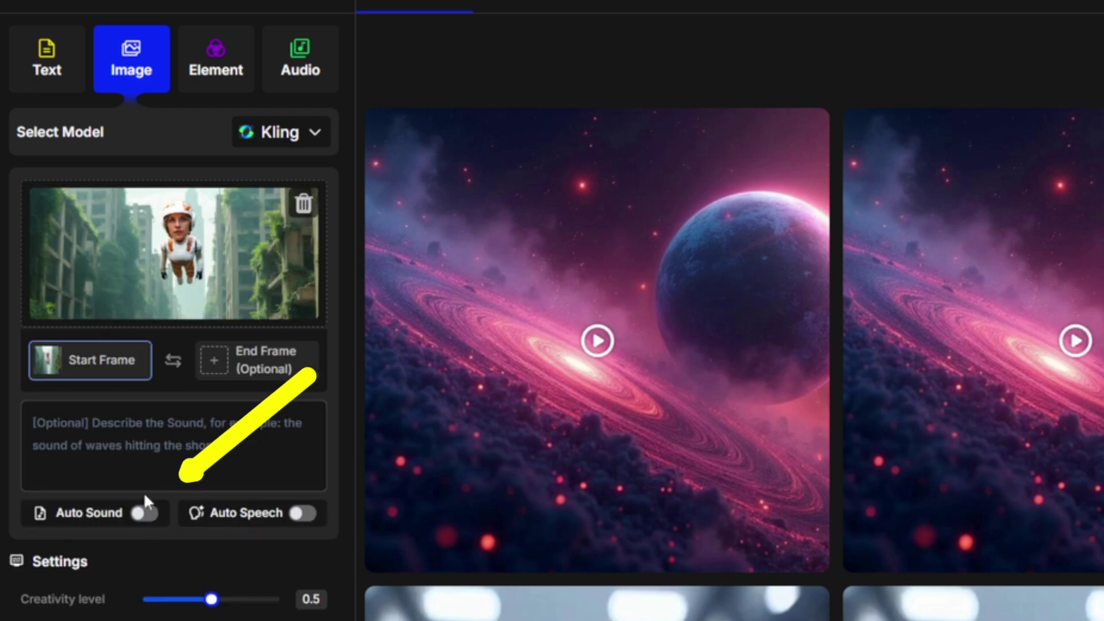
pyautogui.click(147, 513)
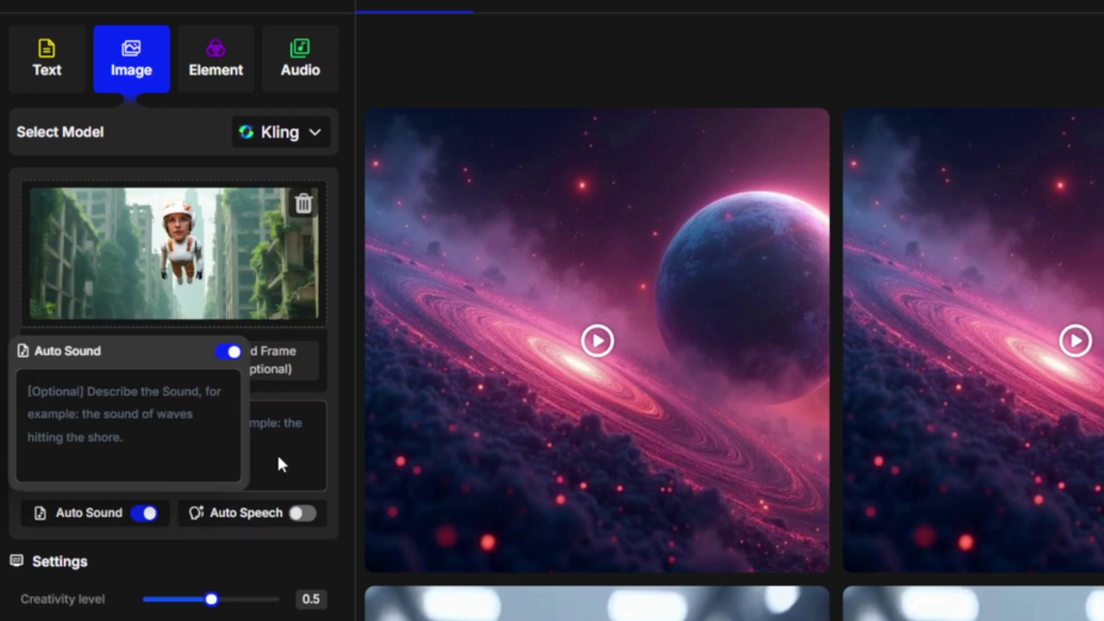
pyautogui.click(242, 436)
pyautogui.write('sounds from an astronaut flying with a rocket engine')
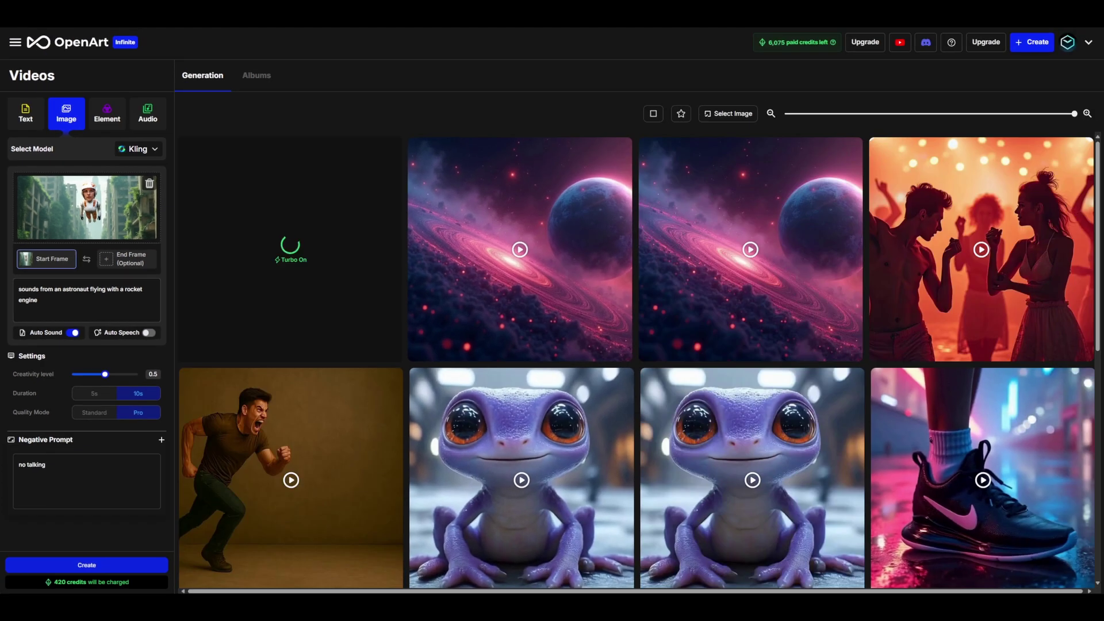
# - Scroll the Generation grid and play the astronaut video
pyautogui.scroll(-3, 920, 345)
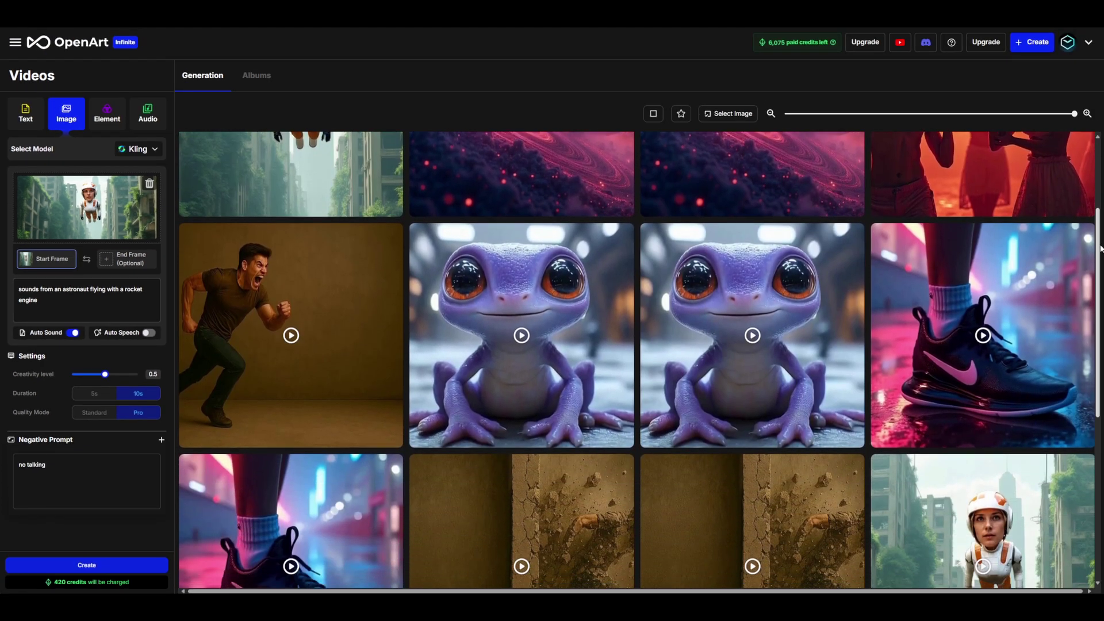
pyautogui.moveTo(1099, 248); pyautogui.dragTo(1083, 344)
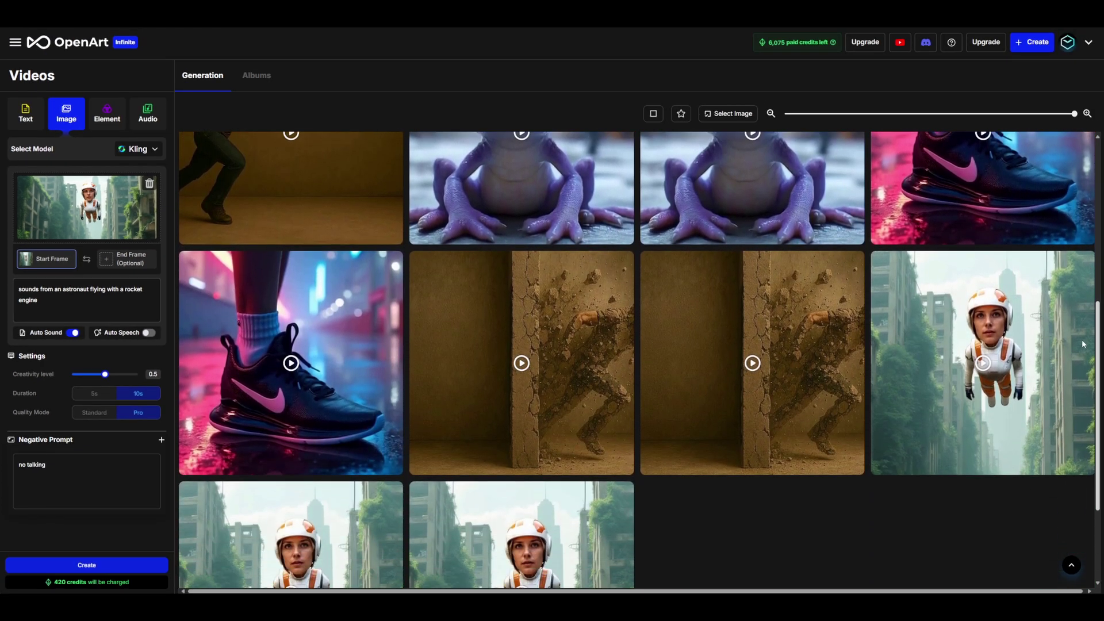
pyautogui.scroll(-1, 1080, 351)
pyautogui.moveTo(1078, 361)
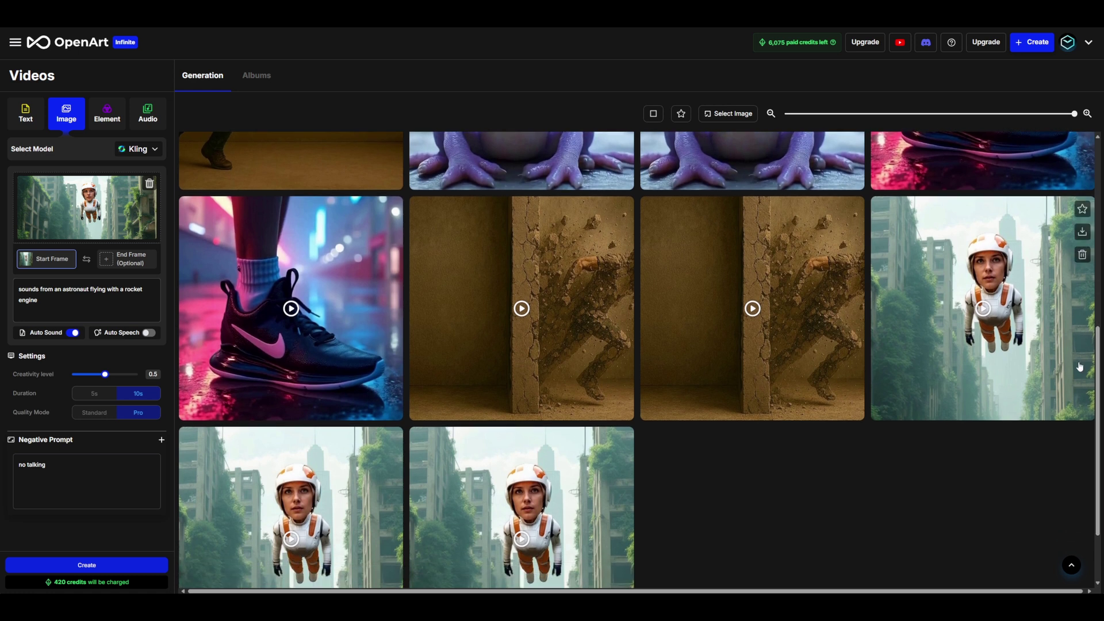
pyautogui.click(1070, 334)
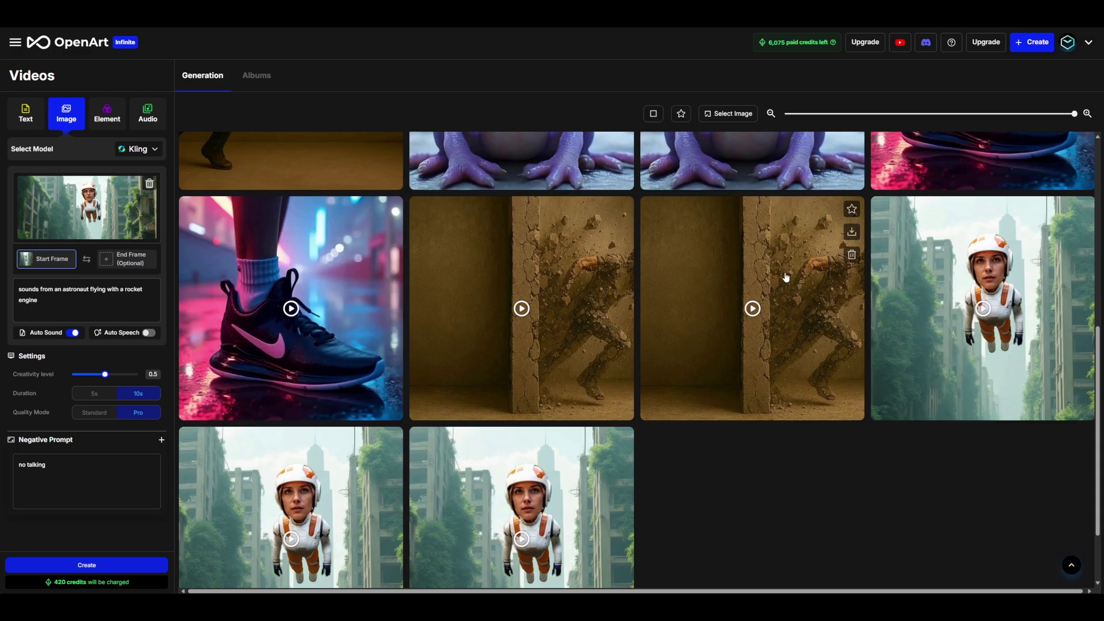
# - View the stone-wall video's details, then open the 'space sounds' galaxy video's details
pyautogui.click(781, 273)
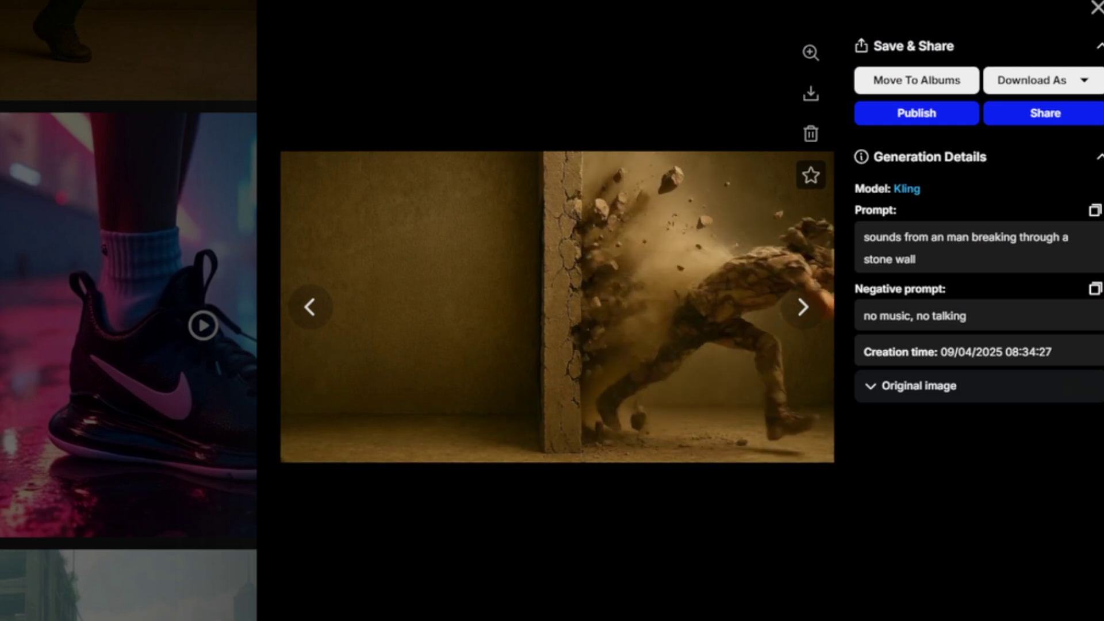
pyautogui.press('Escape')
pyautogui.scroll(8, 823, 366)
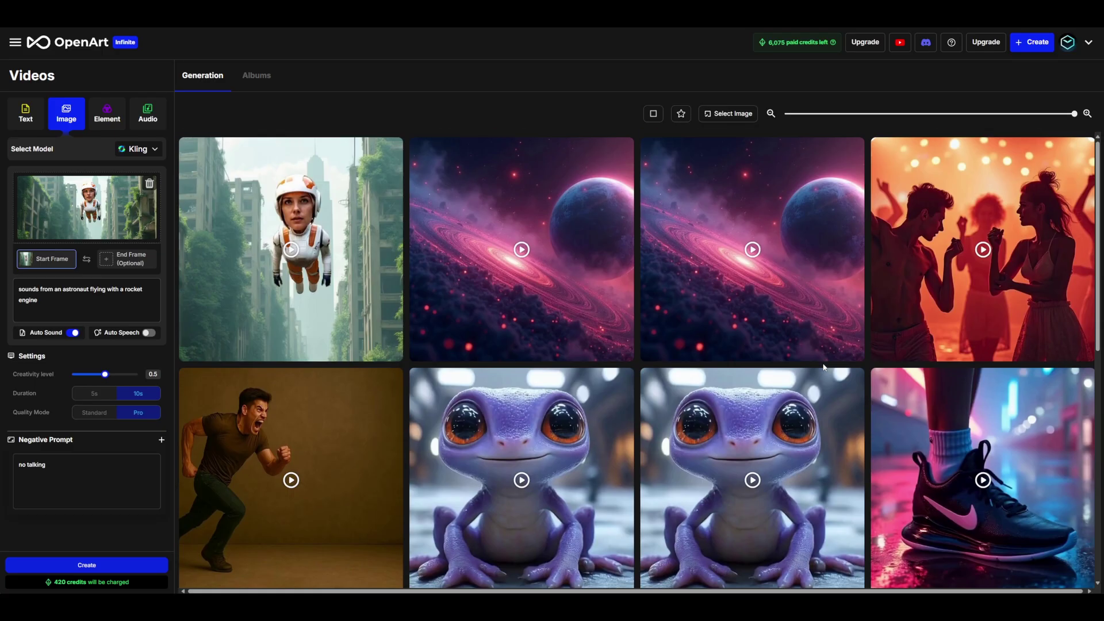
pyautogui.click(810, 274)
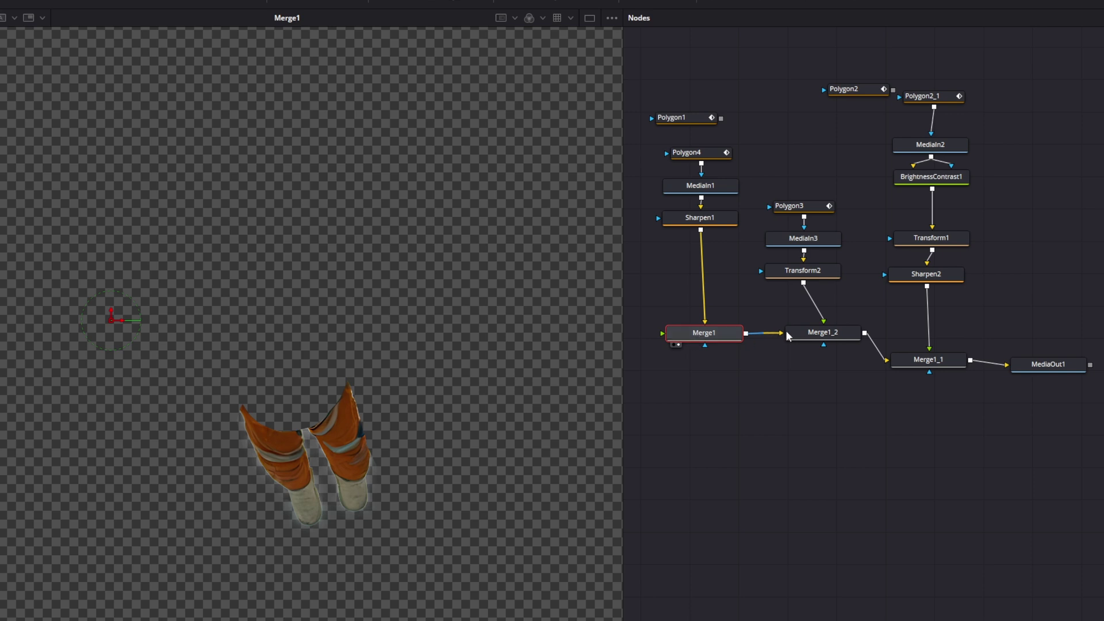
# - View Merge1_2 with the full suit, then Merge1_1 with the head composited on
pyautogui.click(816, 332)
pyautogui.press('1')
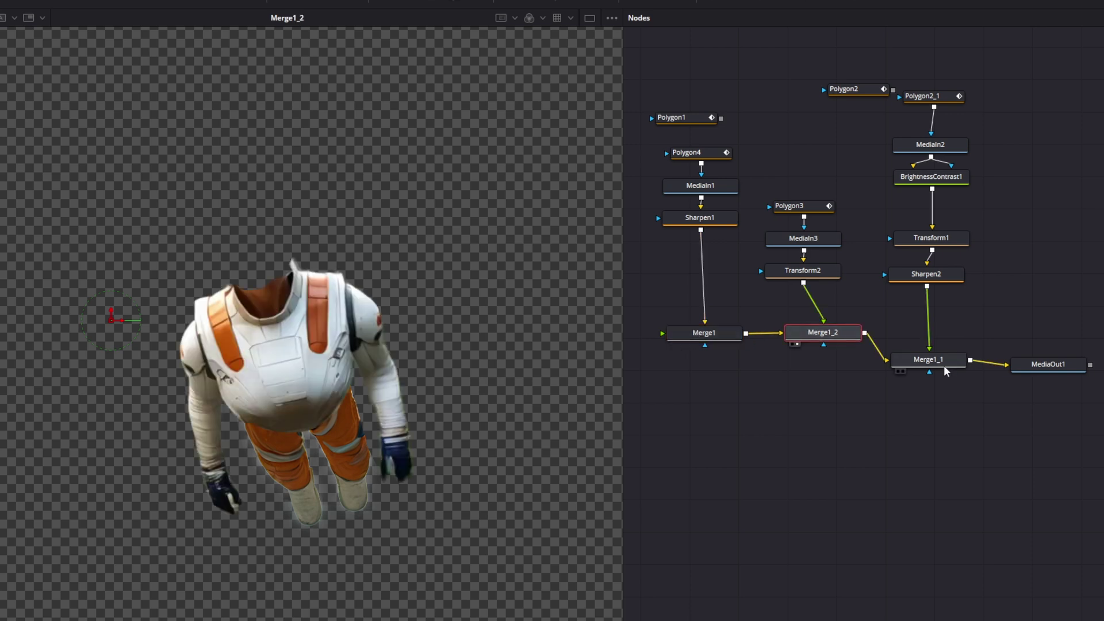
pyautogui.press('1')
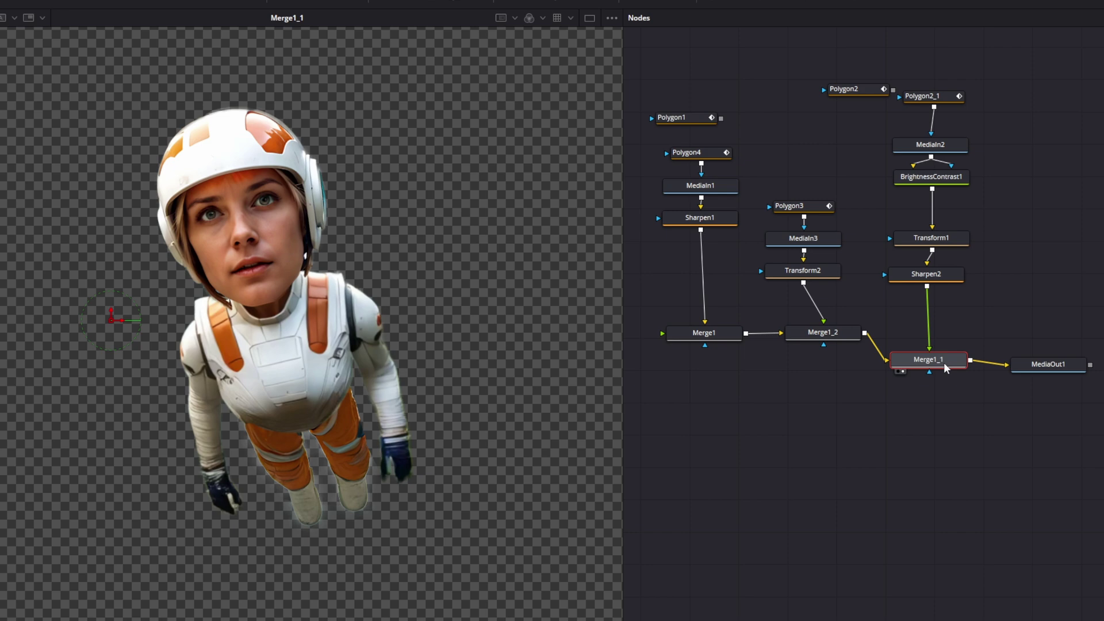